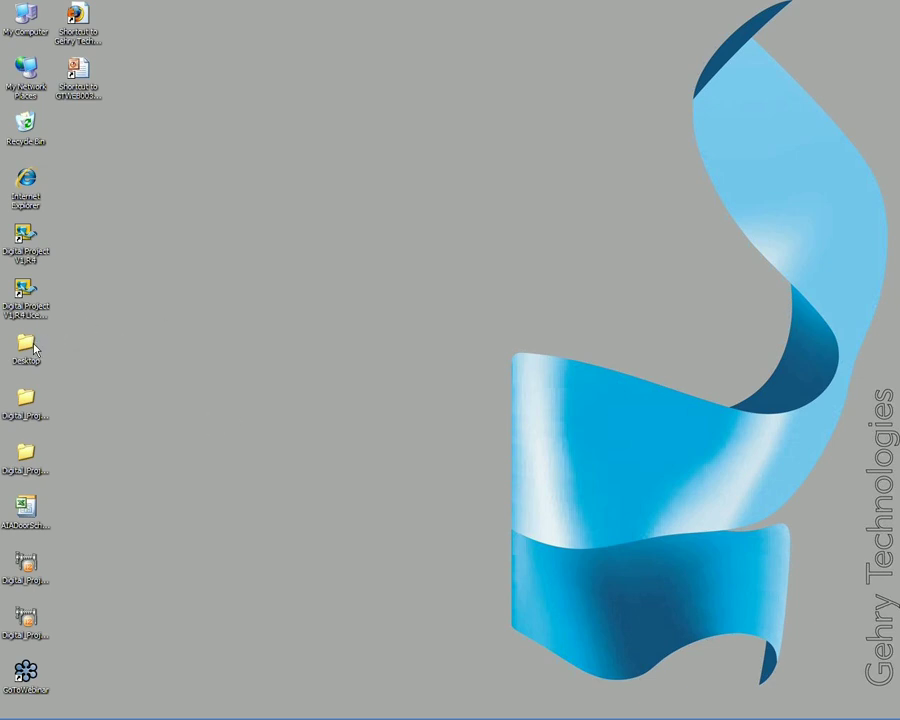
Open the Digital_Project_V1R4_Quick_Start_Guide_Models desktop folder and bring its 617 KB My First Digital Project part file into Digital Project
click(26, 455)
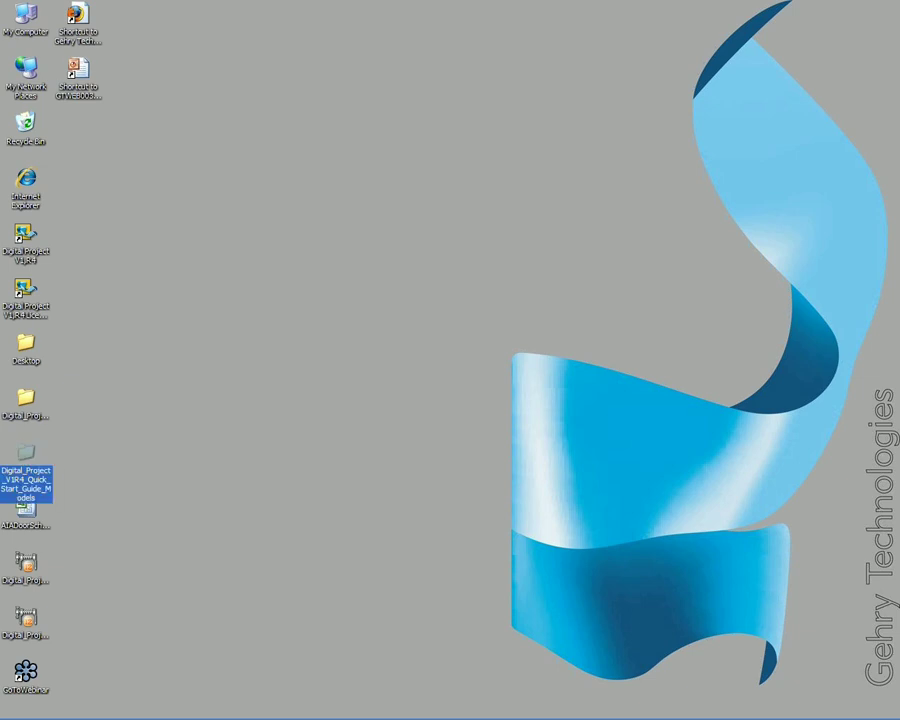
double_click(26, 455)
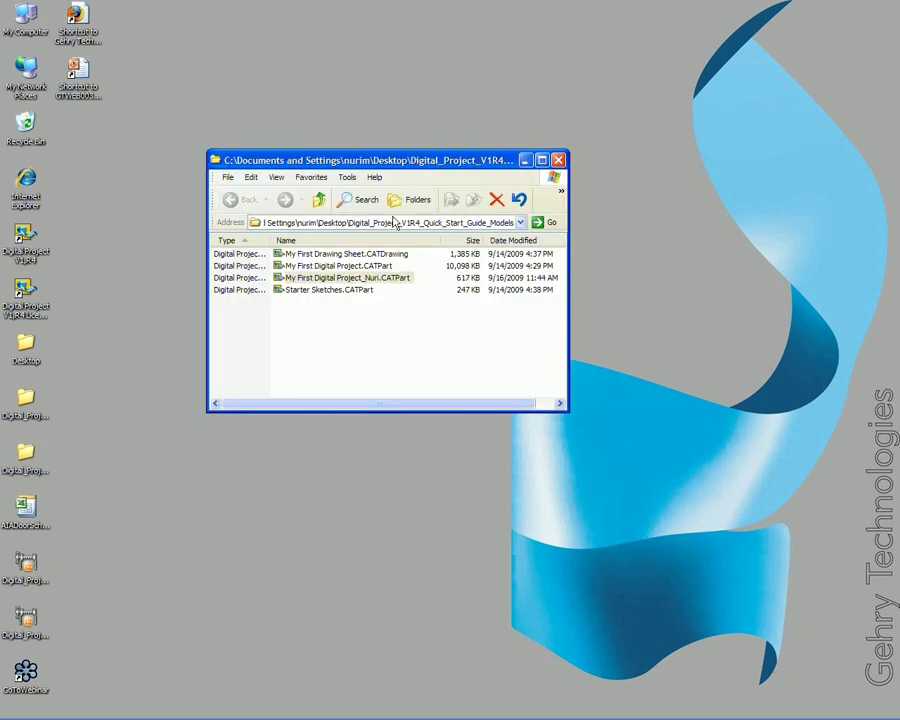
drag(388, 166, 355, 158)
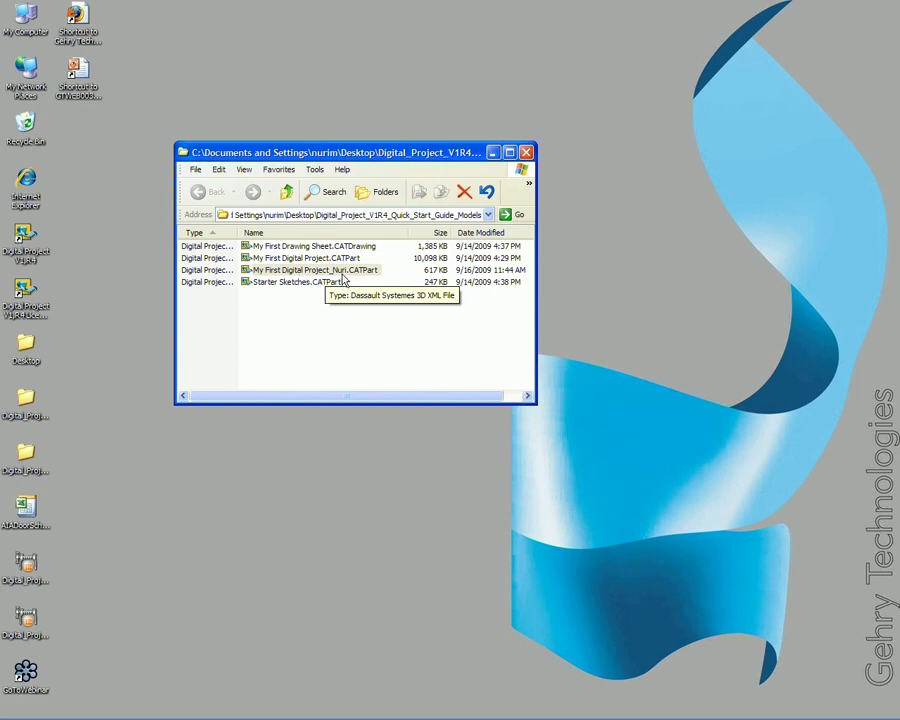
drag(333, 155, 301, 157)
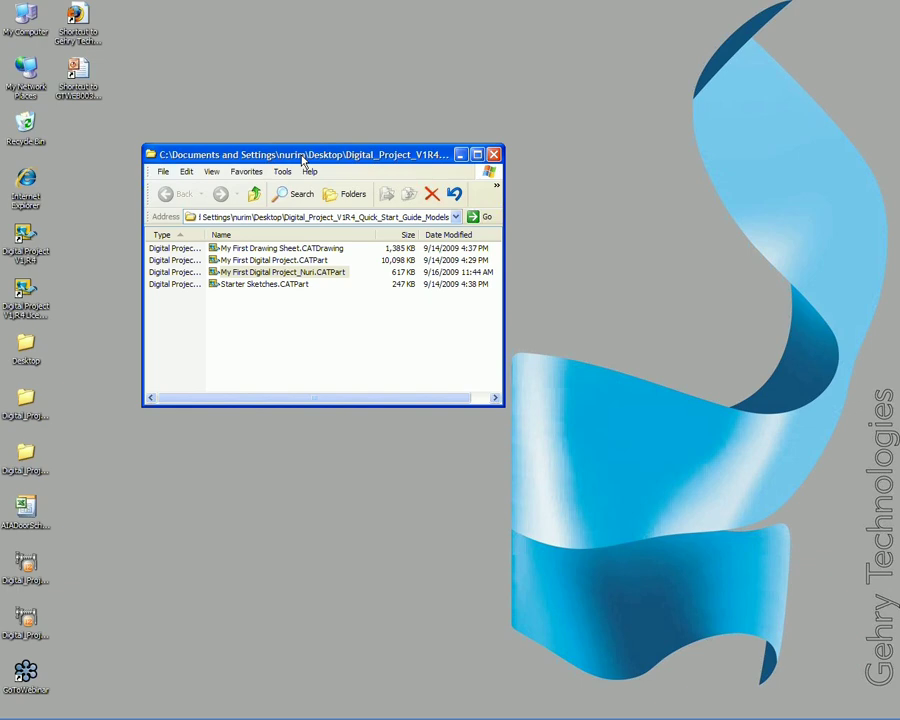
drag(315, 154, 295, 160)
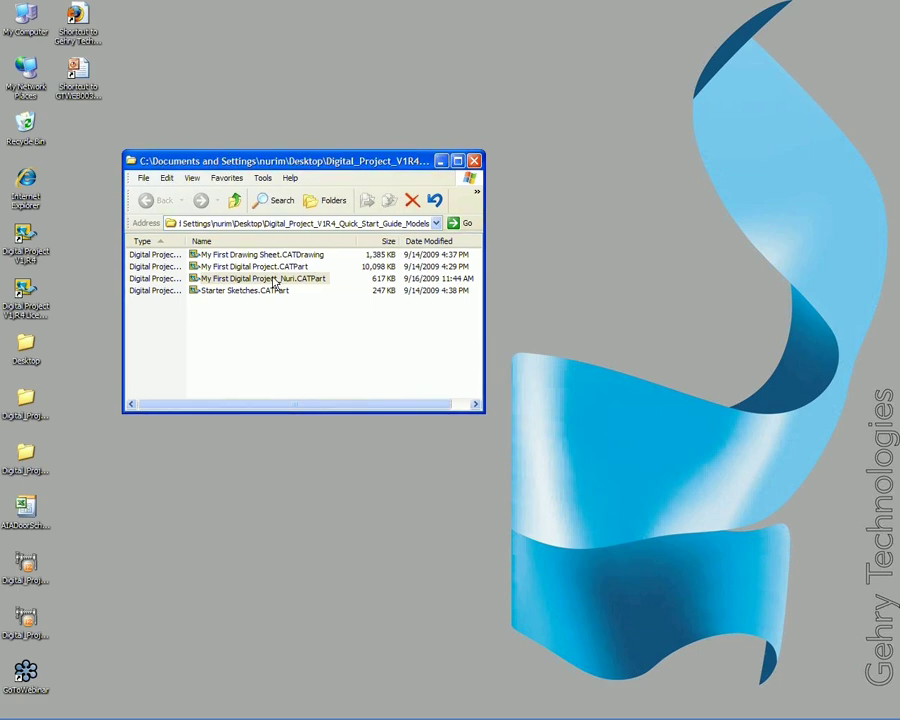
drag(274, 282, 400, 713)
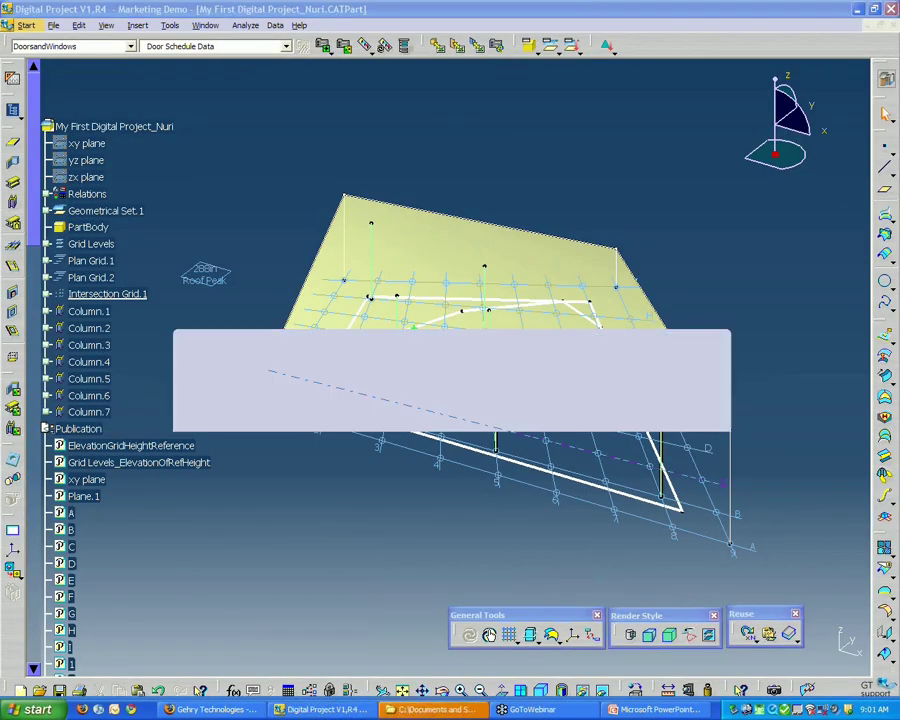
middle_drag(632, 163, 670, 145)
Minimize the model and folder windows, switch to GTWEB003_Intro.ppt in PowerPoint and start its slide show
click(857, 9)
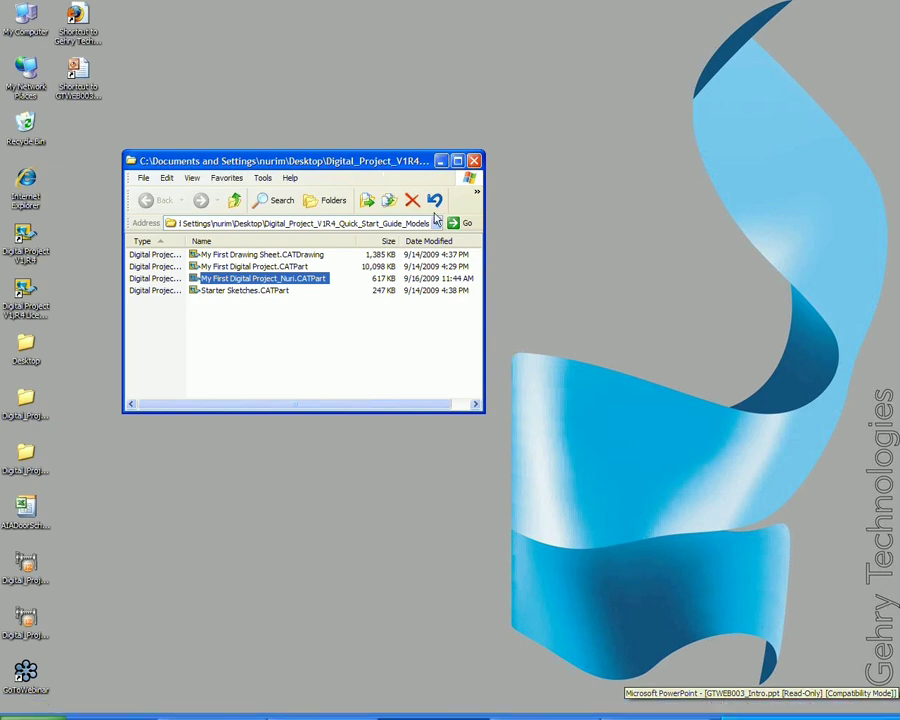
click(441, 161)
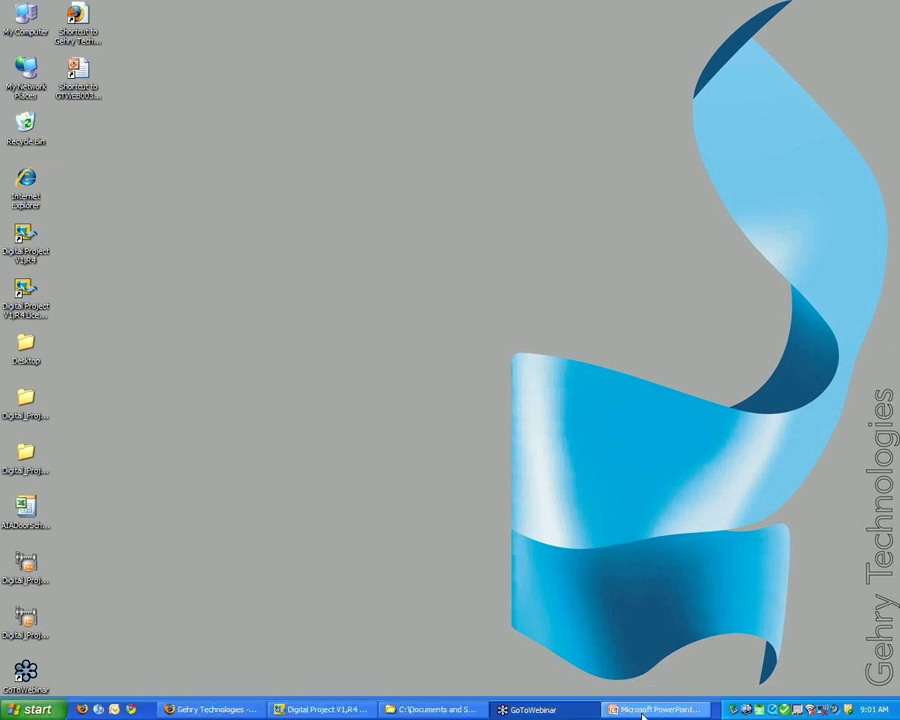
click(646, 710)
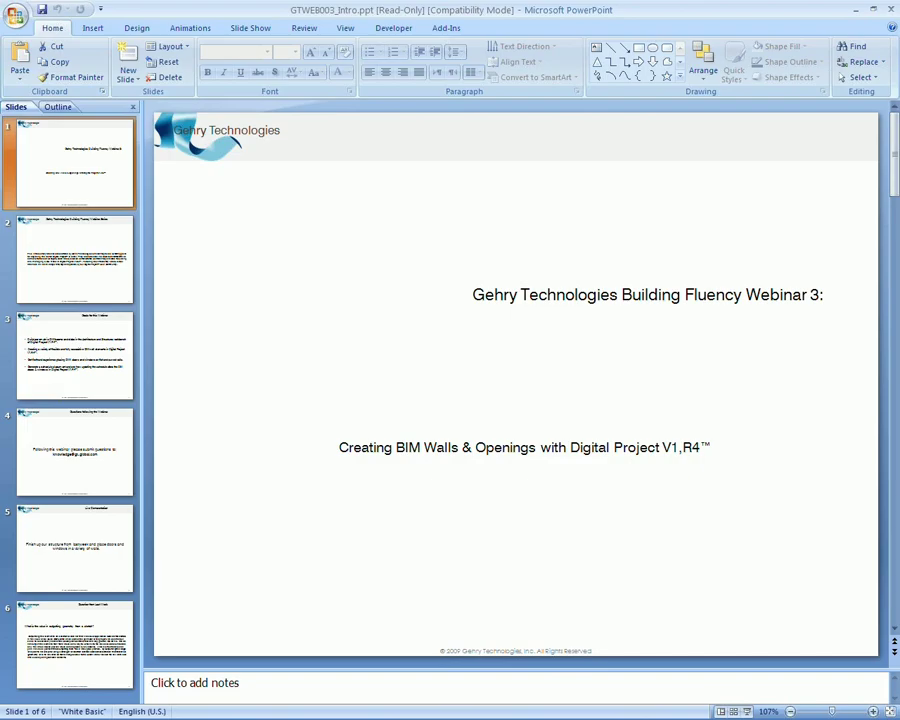
key(F5)
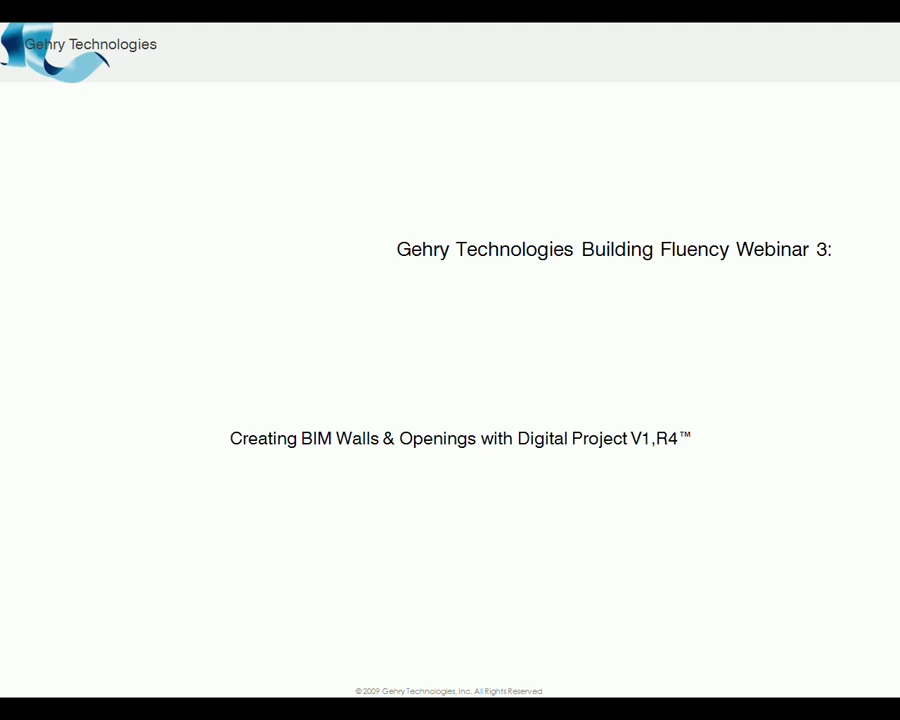
Page through the webinar introduction slides up to the Live Demonstration slide and end the slide show
key(Right)
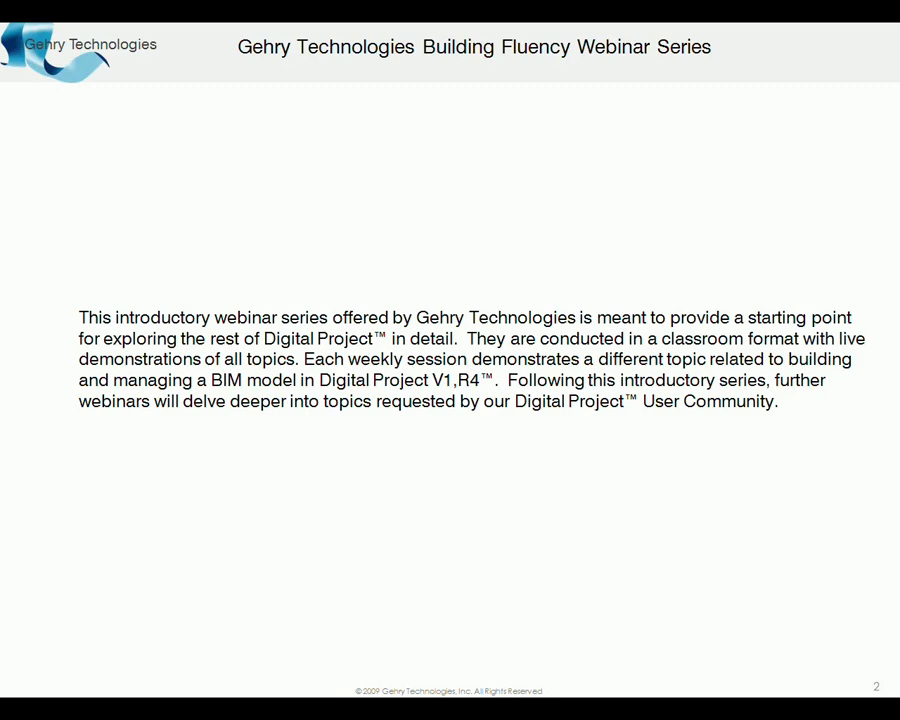
key(Right)
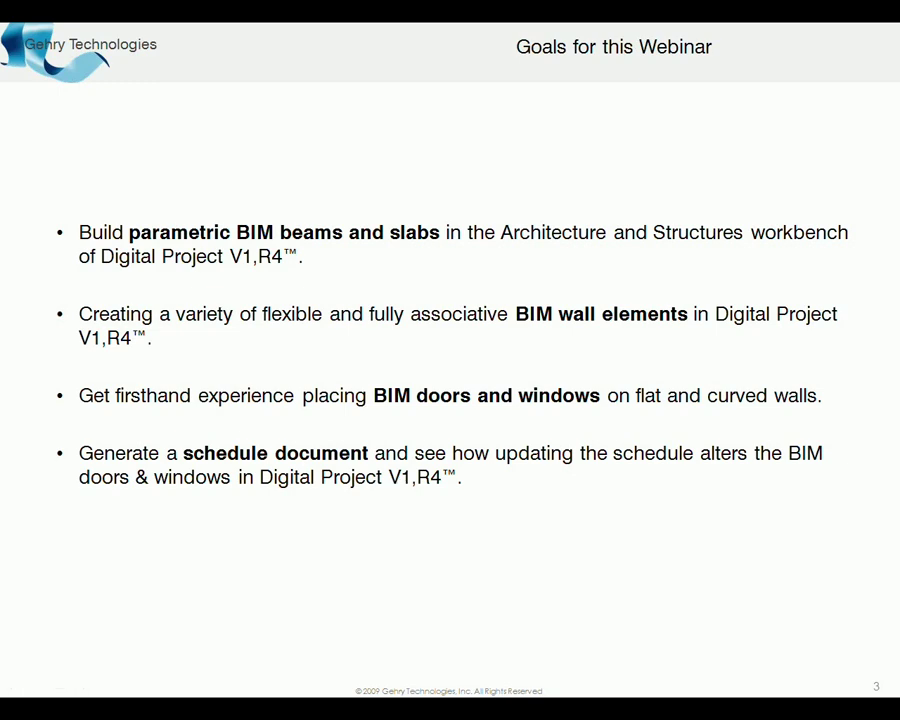
key(Right)
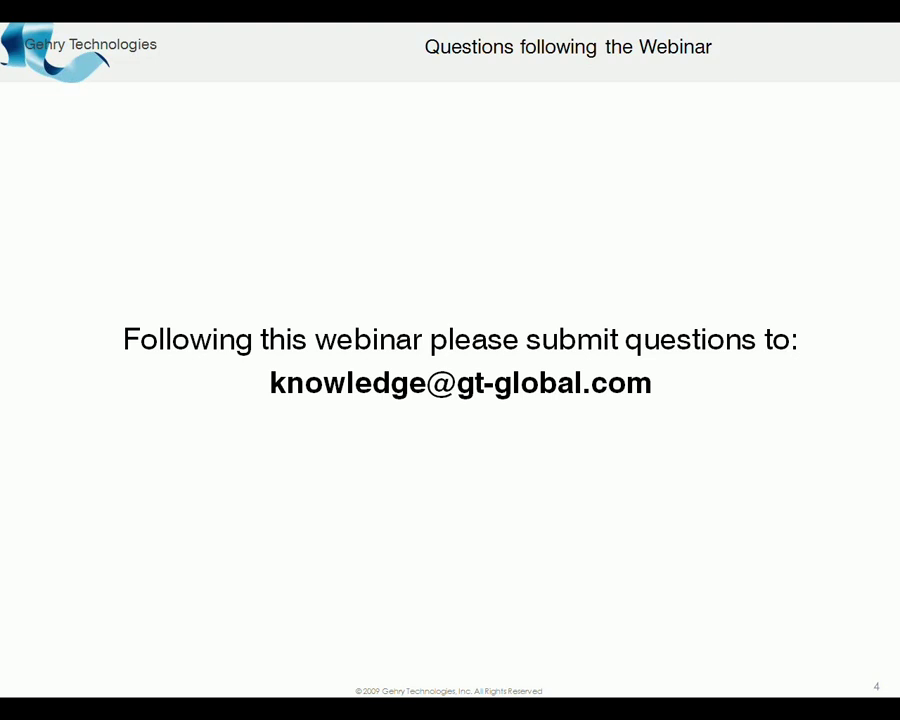
key(Right)
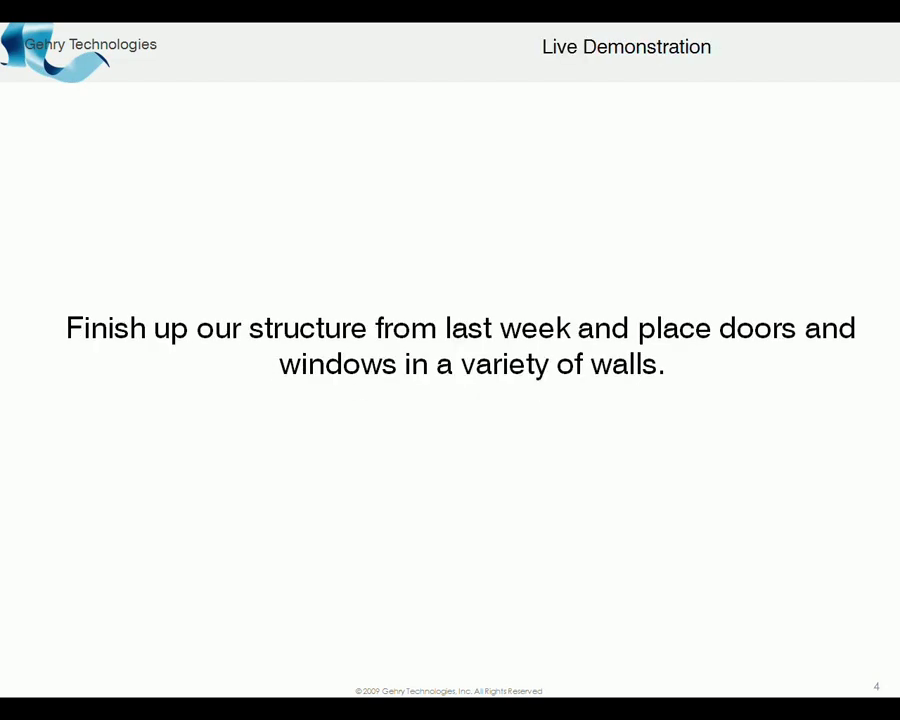
key(Right)
key(Escape)
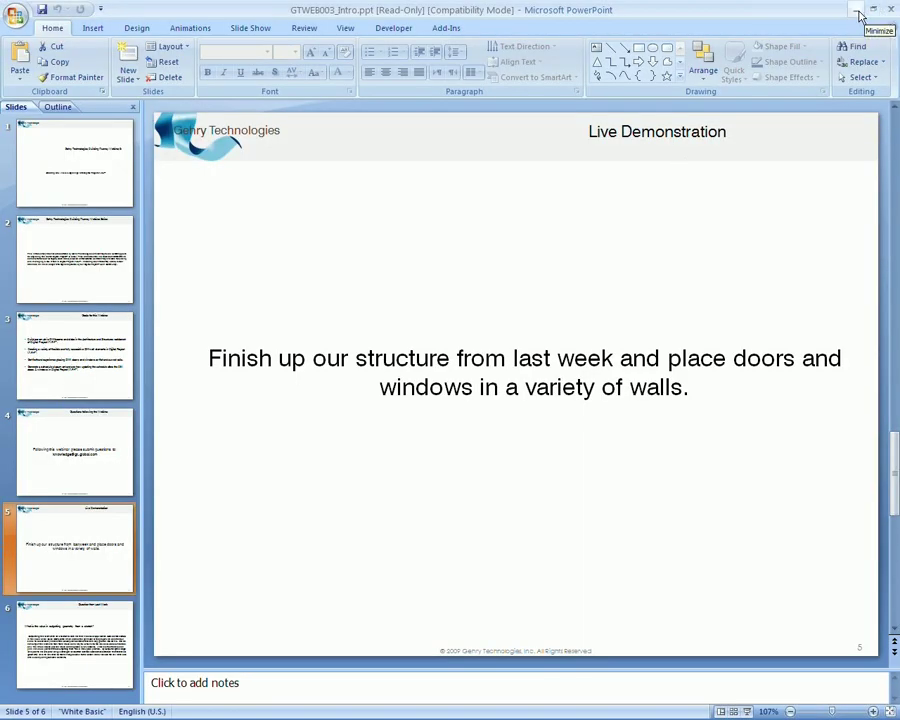
Minimize PowerPoint, switch back to Digital Project and examine the roof surface, columns and grid from several angles
click(856, 11)
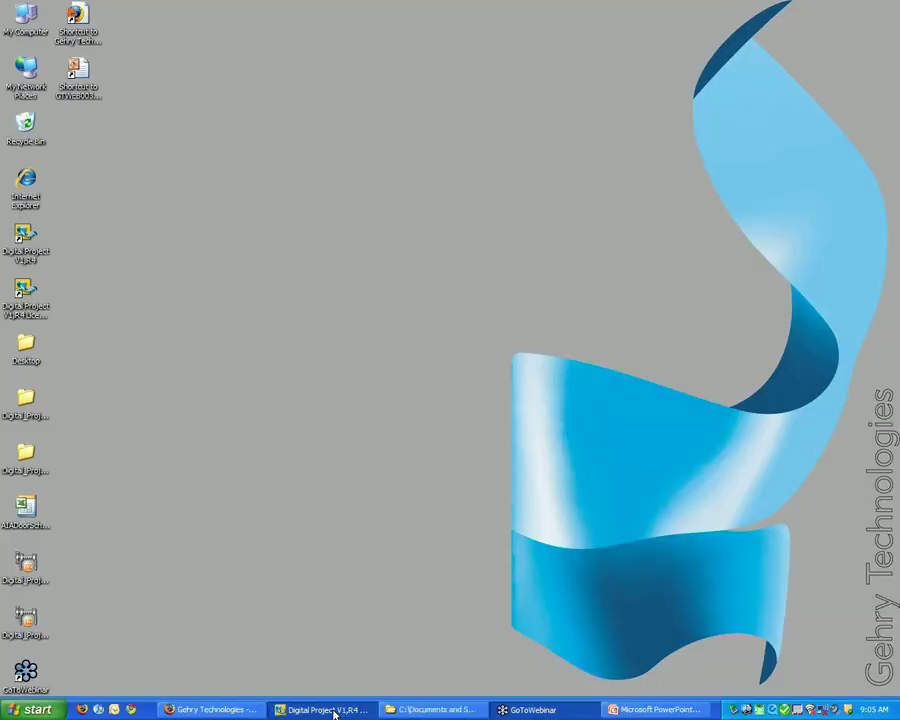
click(333, 710)
middle_drag(740, 410, 660, 348)
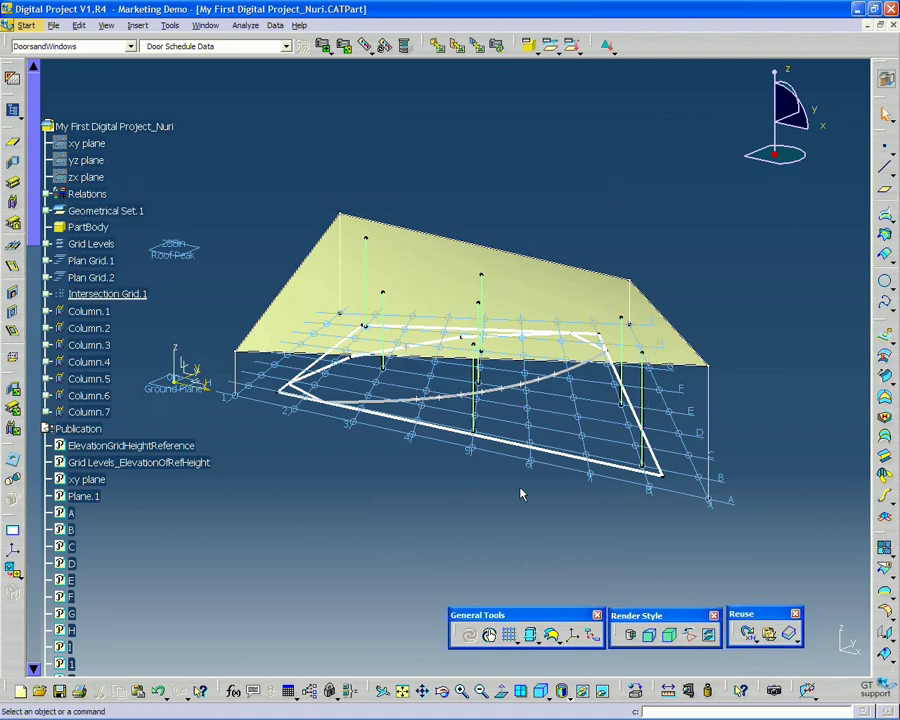
middle_drag(520, 488, 360, 216)
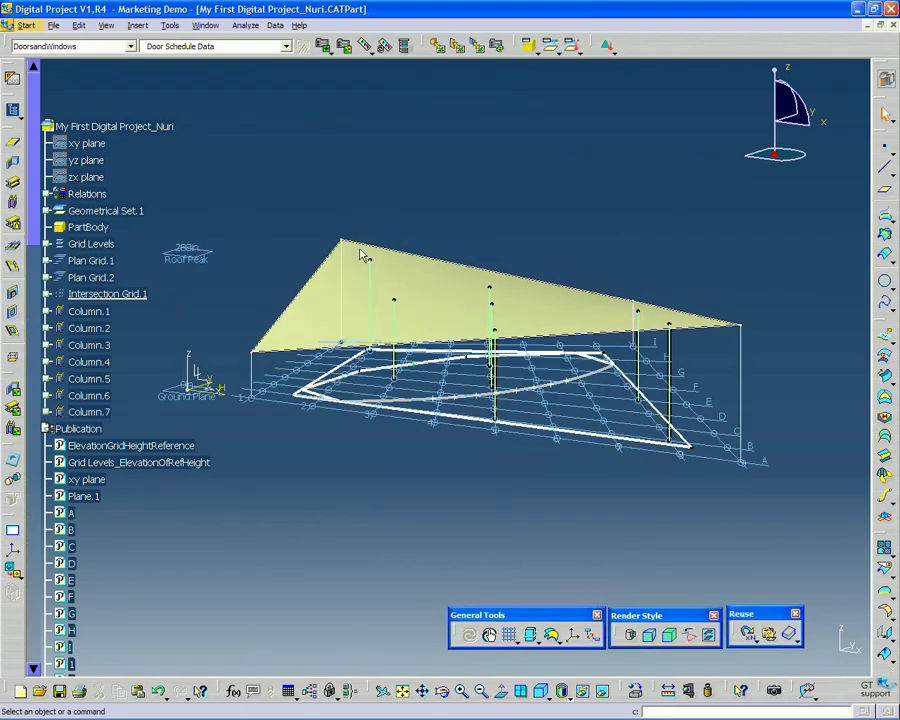
Bring up the Quick Start Guide Models folder, select My First Digital Project.CATPart and return to the open model
click(407, 709)
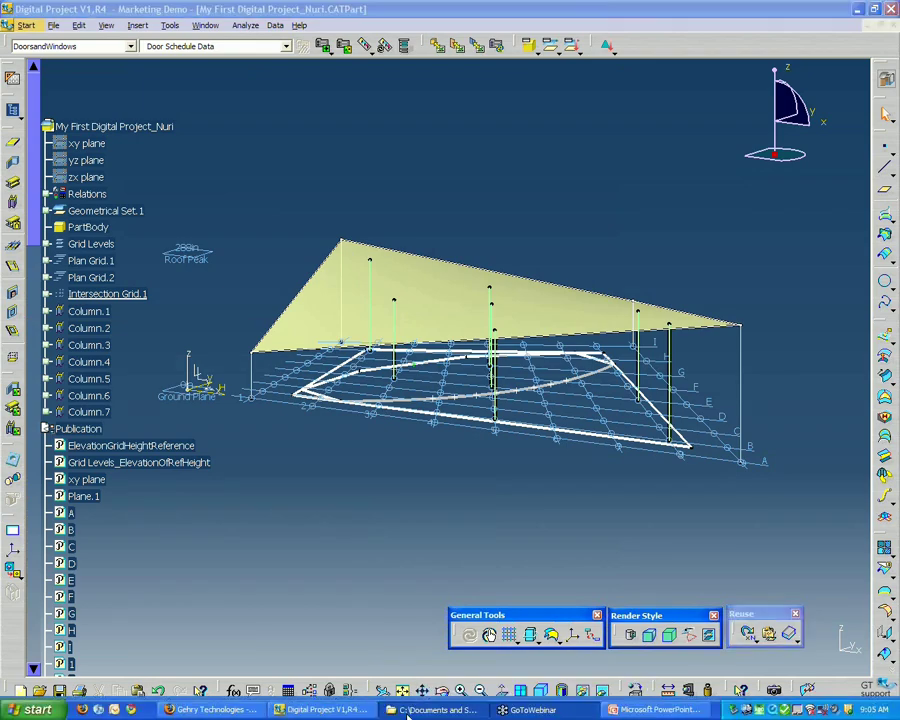
drag(374, 180, 500, 301)
key(Up)
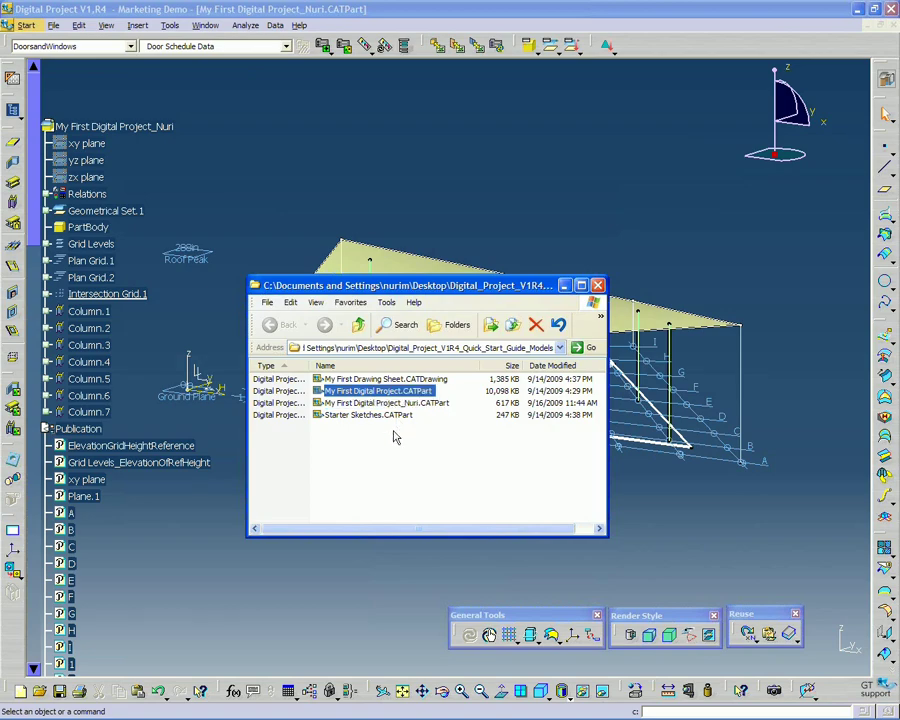
click(718, 506)
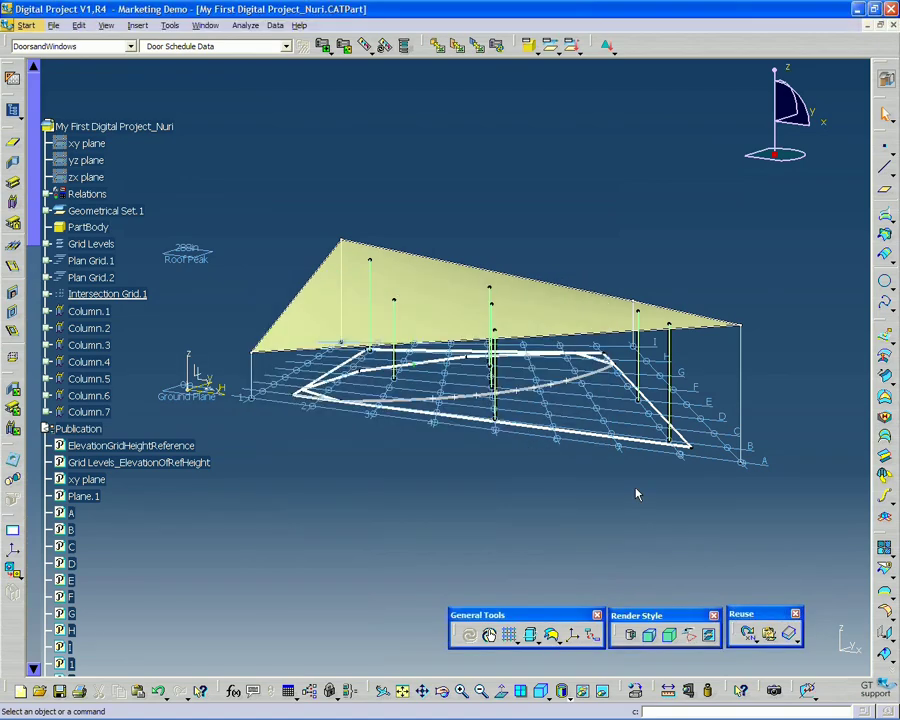
Expand Geometrical Set.1 in the specification tree and highlight Sketch.1 and Polyline.1 to identify them in the model
middle_drag(621, 496, 608, 514)
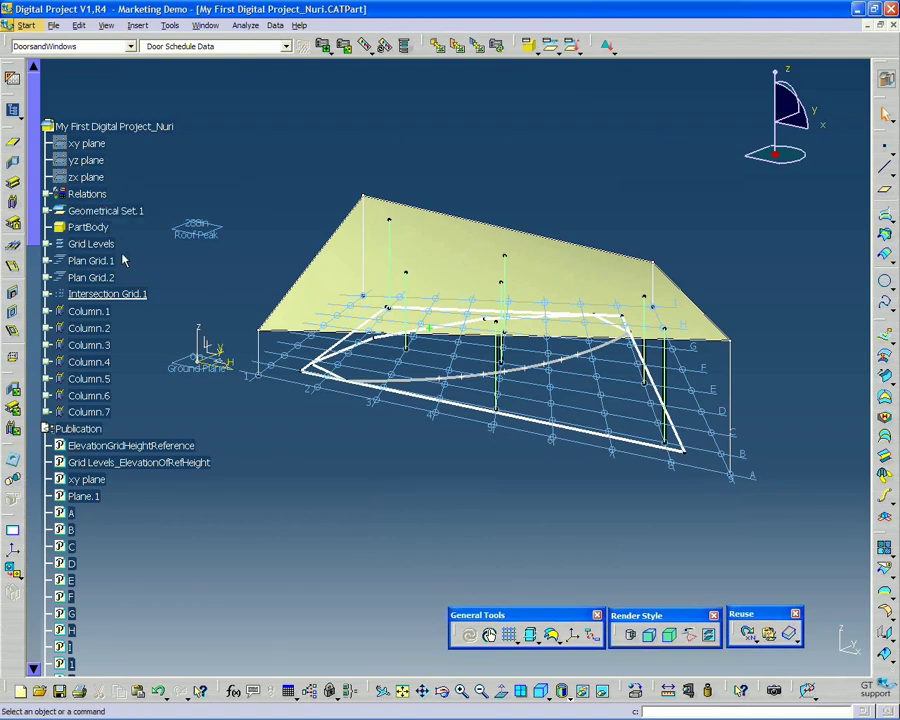
click(46, 211)
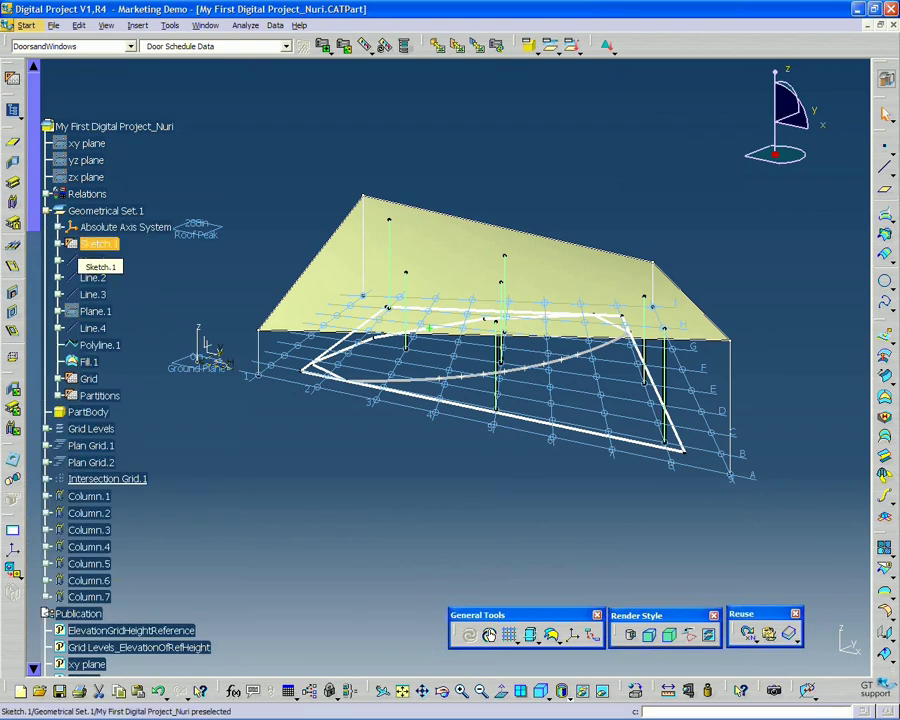
click(98, 244)
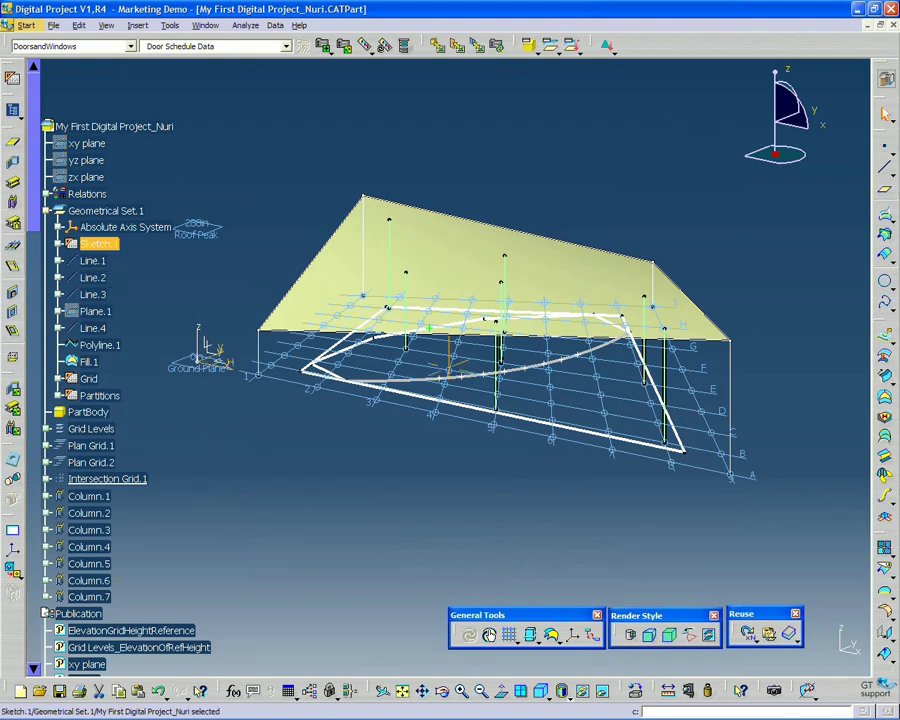
middle_drag(216, 420, 274, 310)
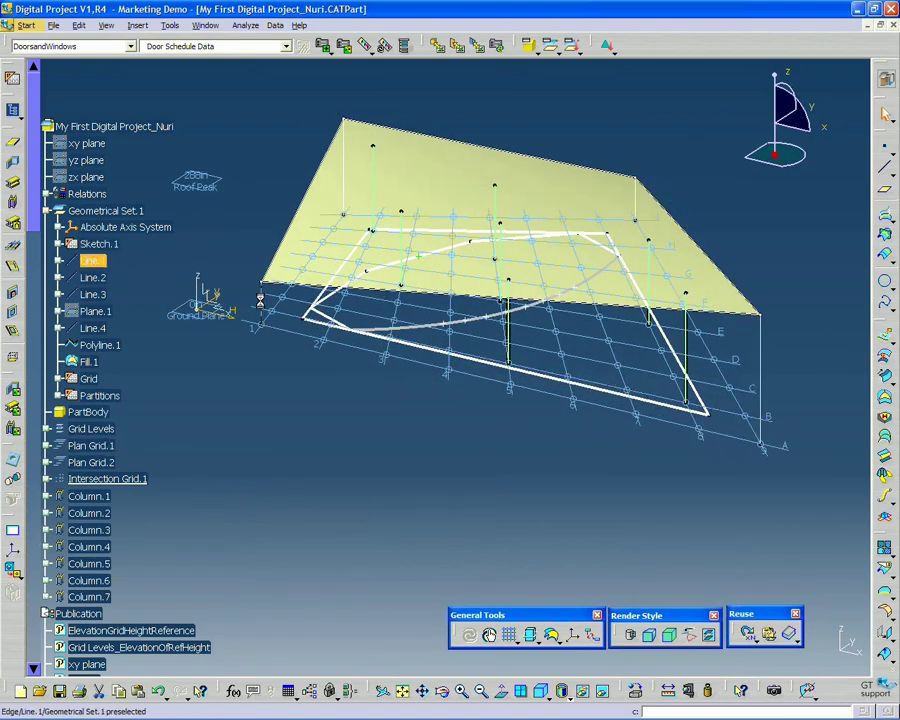
click(100, 344)
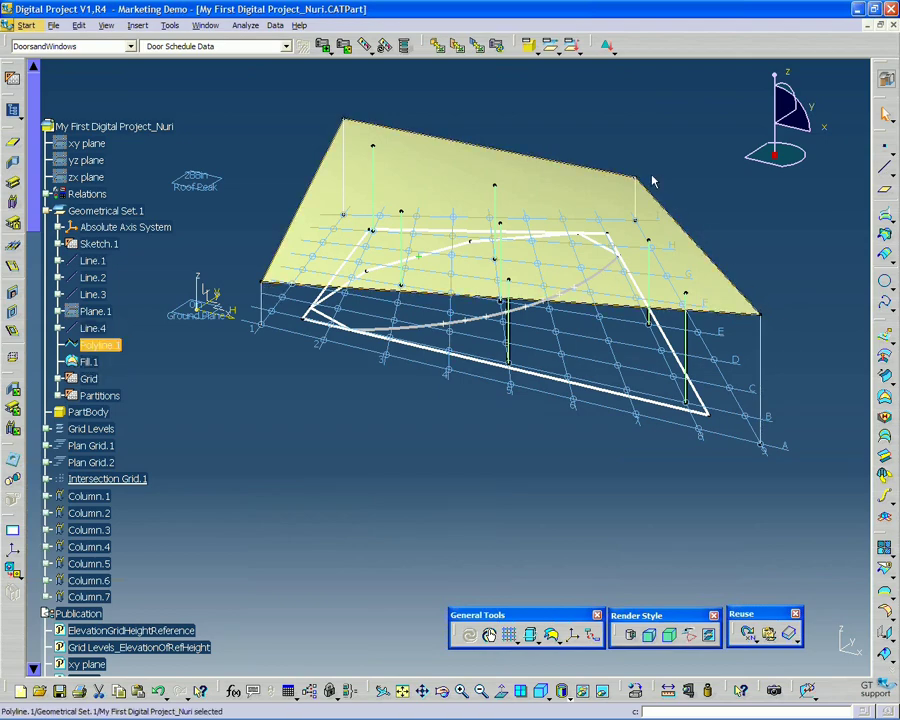
middle_drag(385, 394, 313, 370)
Highlight Fill.1 and Plane.1 in Geometrical Set.1 and examine the roof surface from low and raised angles
click(89, 361)
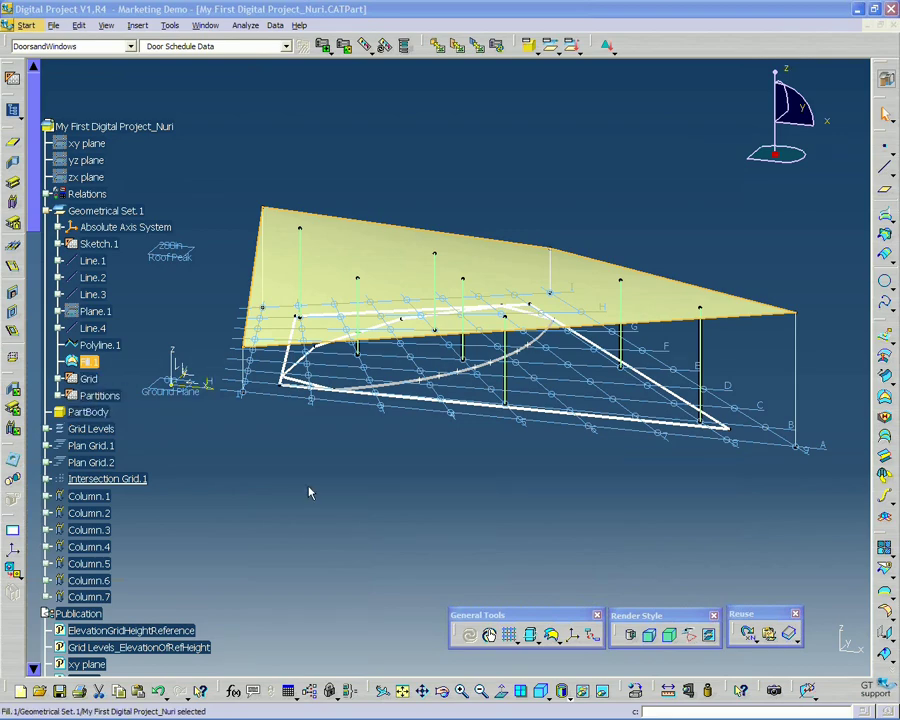
middle_drag(309, 488, 345, 476)
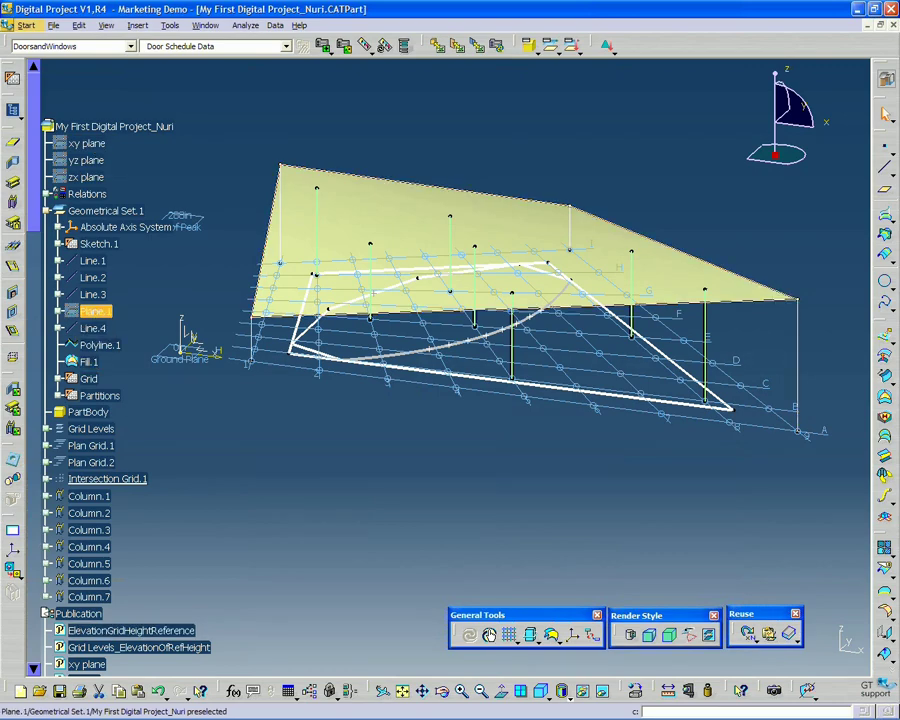
click(92, 312)
middle_drag(380, 500, 435, 395)
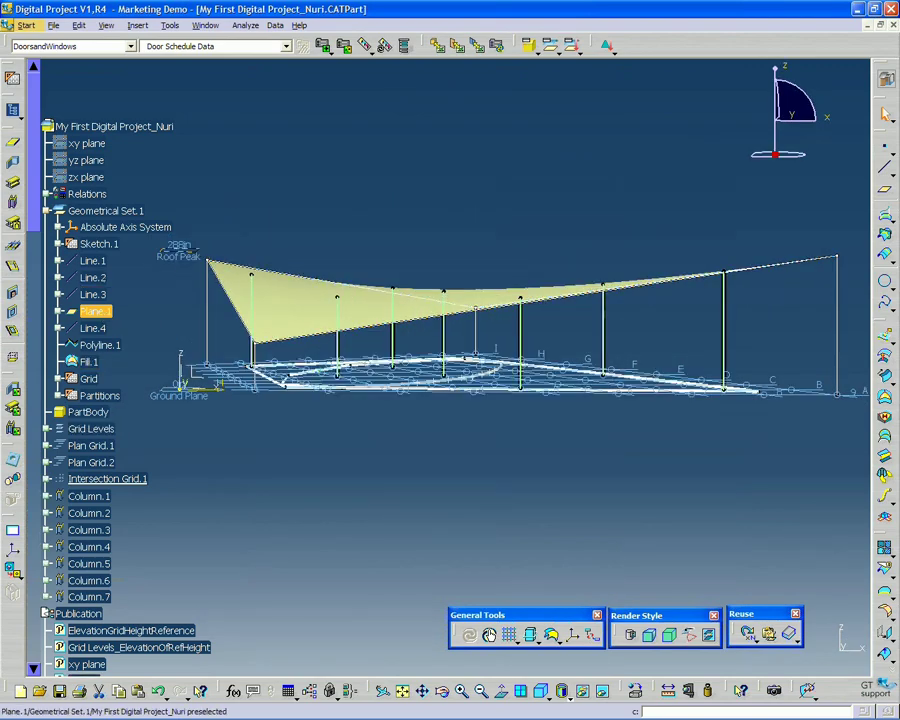
click(295, 454)
middle_drag(295, 454, 52, 428)
Inspect the contents of Grid Levels, Plan Grid.1 and Plan Grid.2 in the tree, comparing the grid lines with a plan view
click(47, 428)
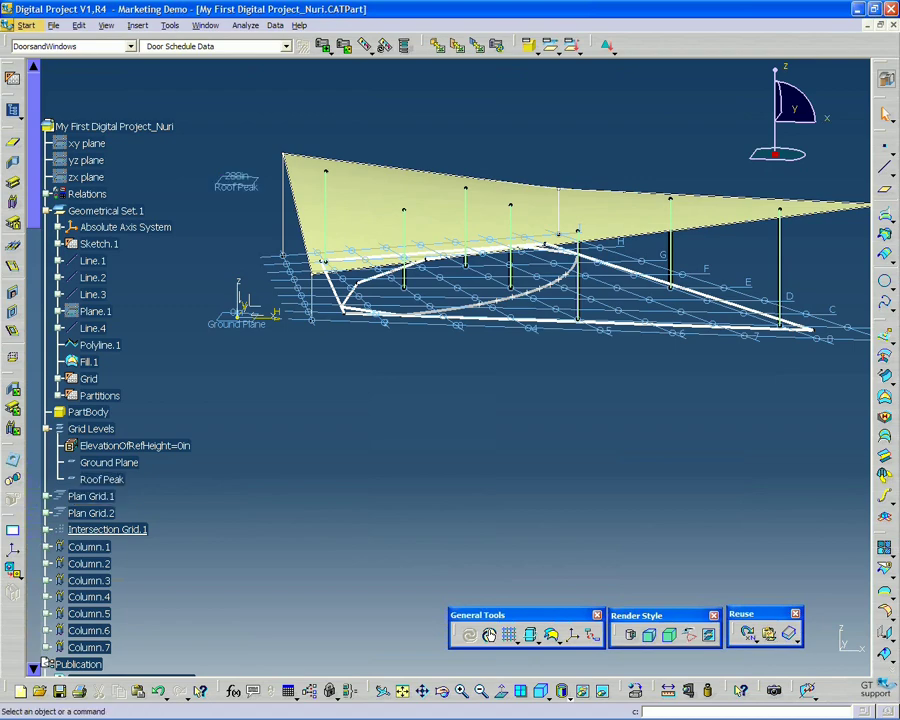
click(46, 428)
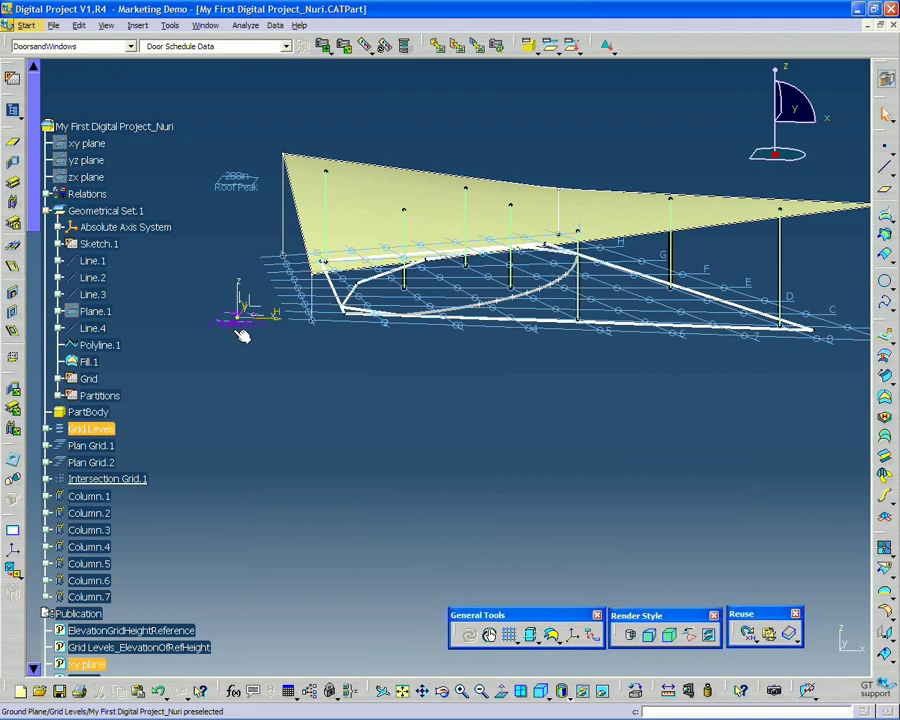
click(45, 445)
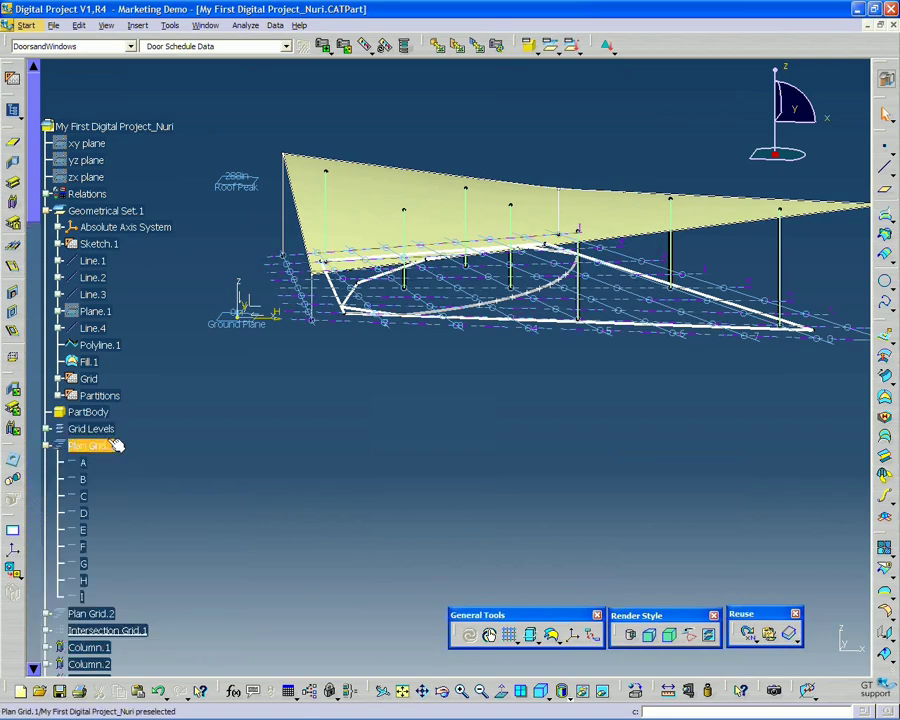
middle_drag(317, 458, 311, 579)
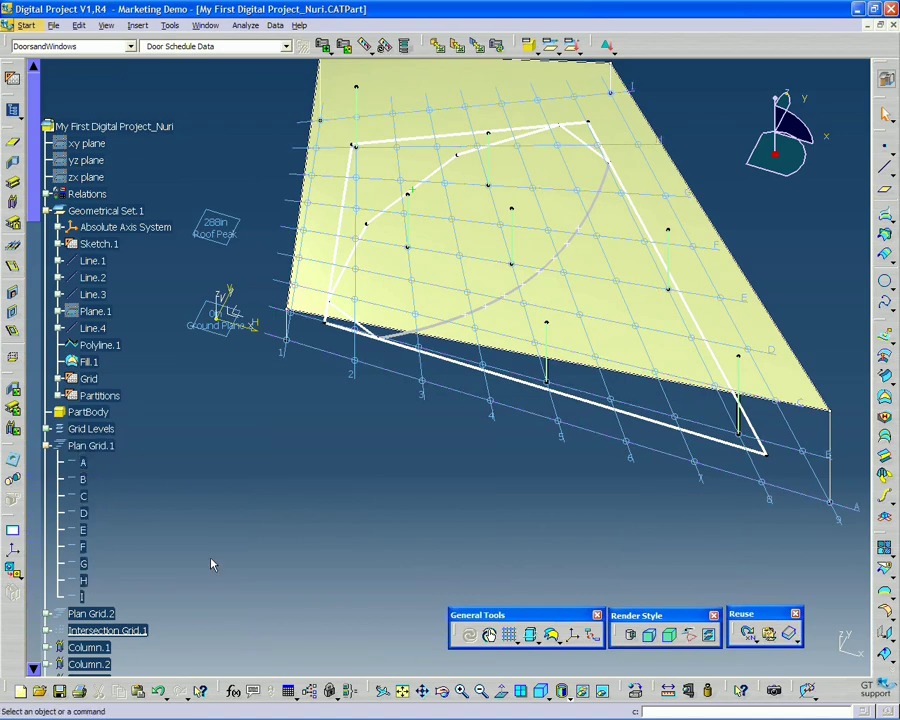
middle_drag(215, 538, 267, 599)
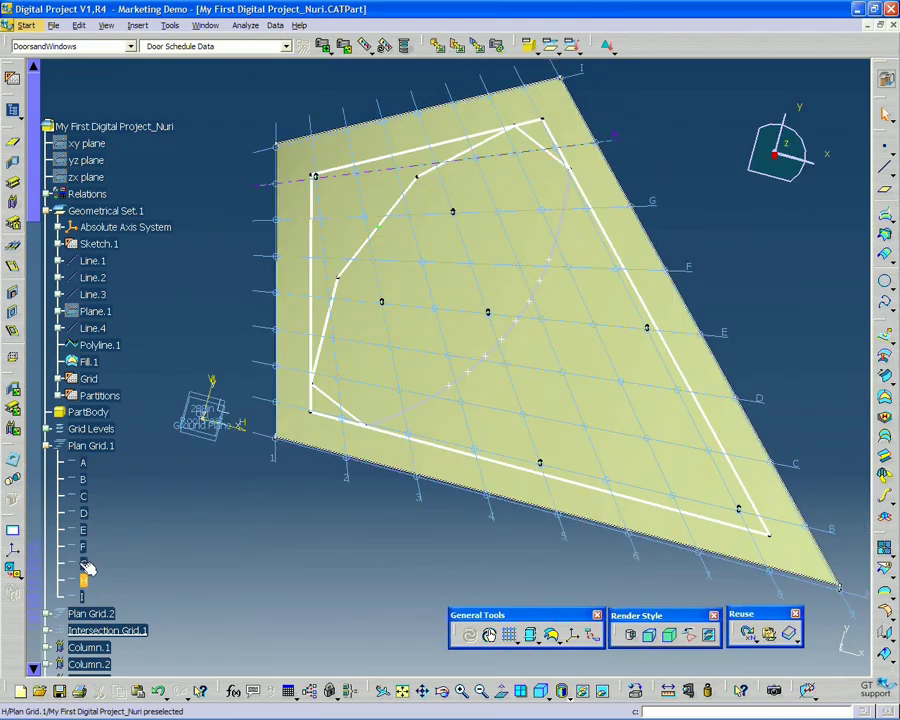
click(47, 613)
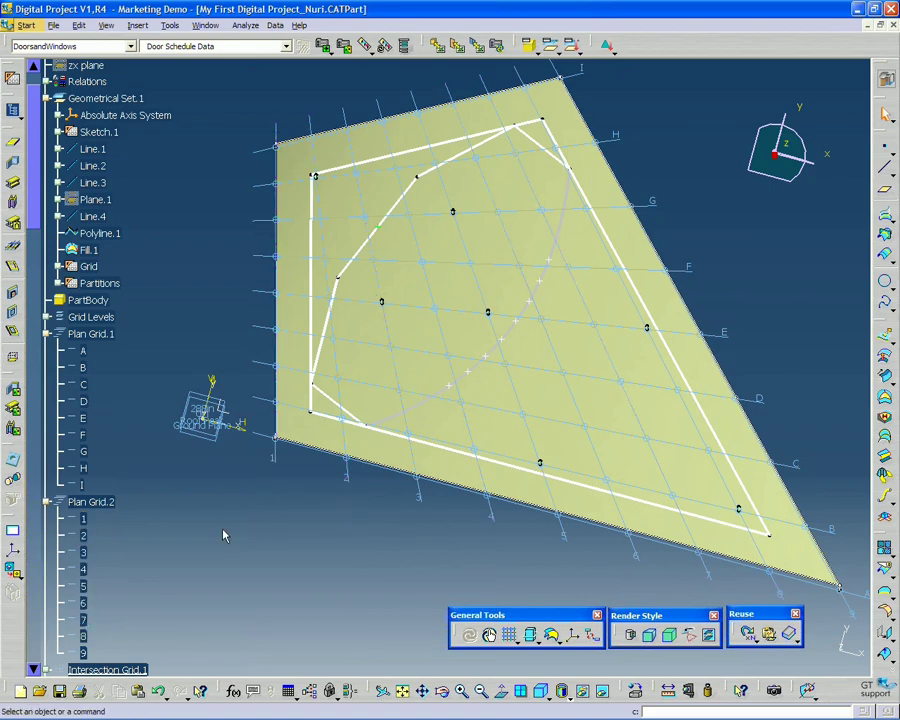
Expand Intersection Grid.1 in the specification tree, review its intersection points from A-1 onward and collapse it again
scroll(166, 370, down, 1)
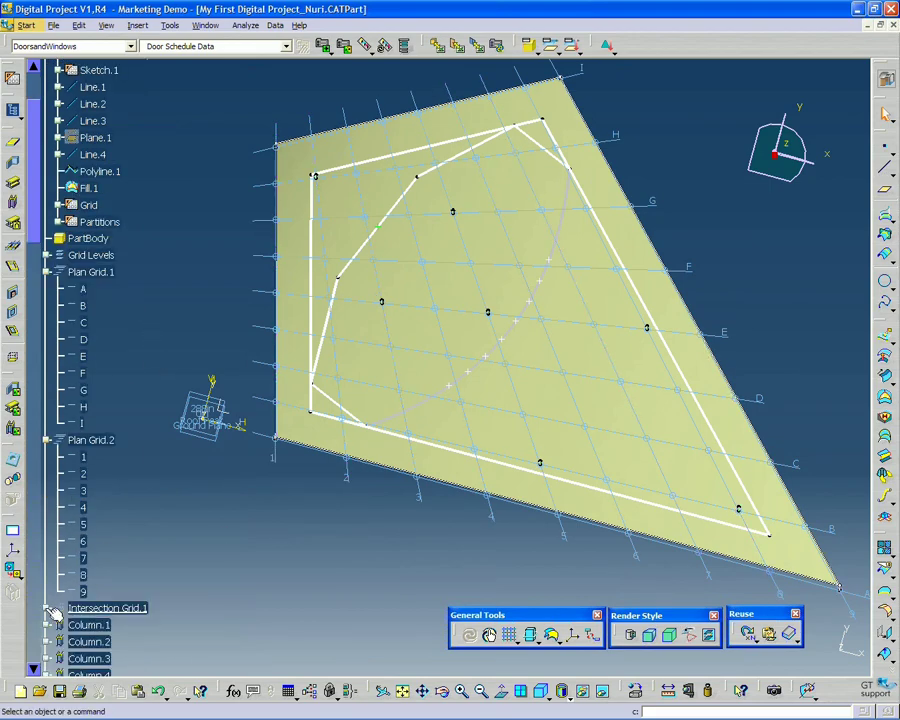
scroll(115, 249, down, 9)
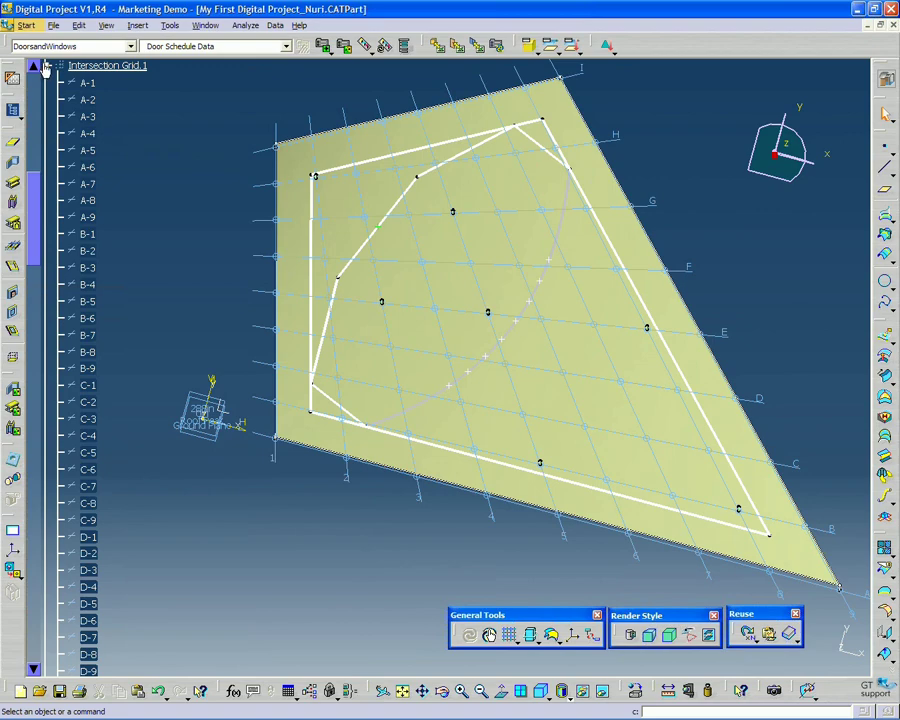
scroll(155, 179, down, 10)
scroll(160, 170, up, 5)
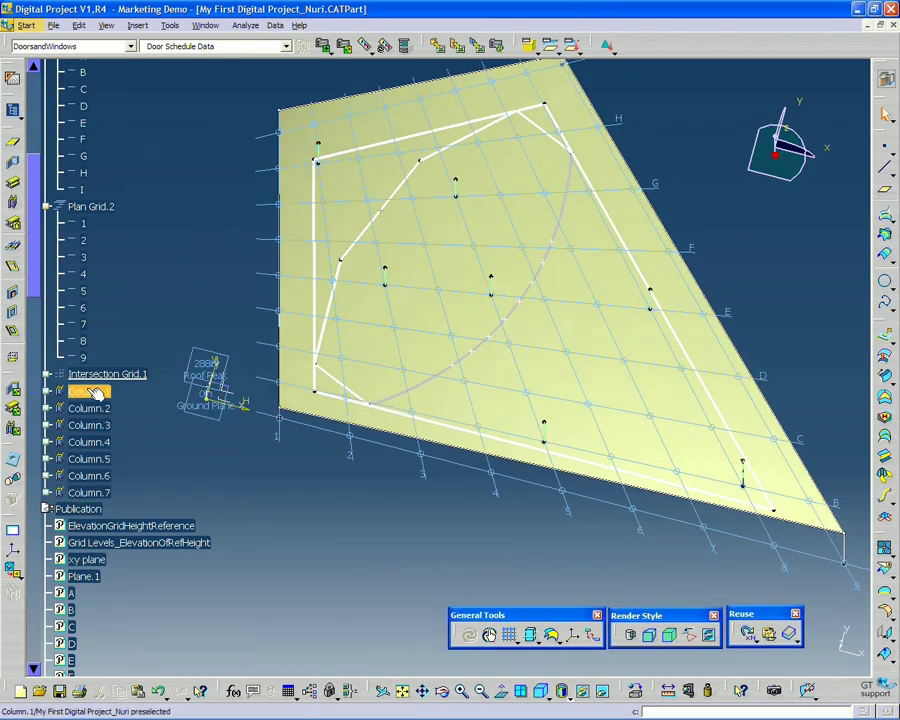
Examine Column.1 through Column.7 from low side and close-up angles, checking how they run from the ground grid to the roof surface
middle_drag(345, 476, 398, 192)
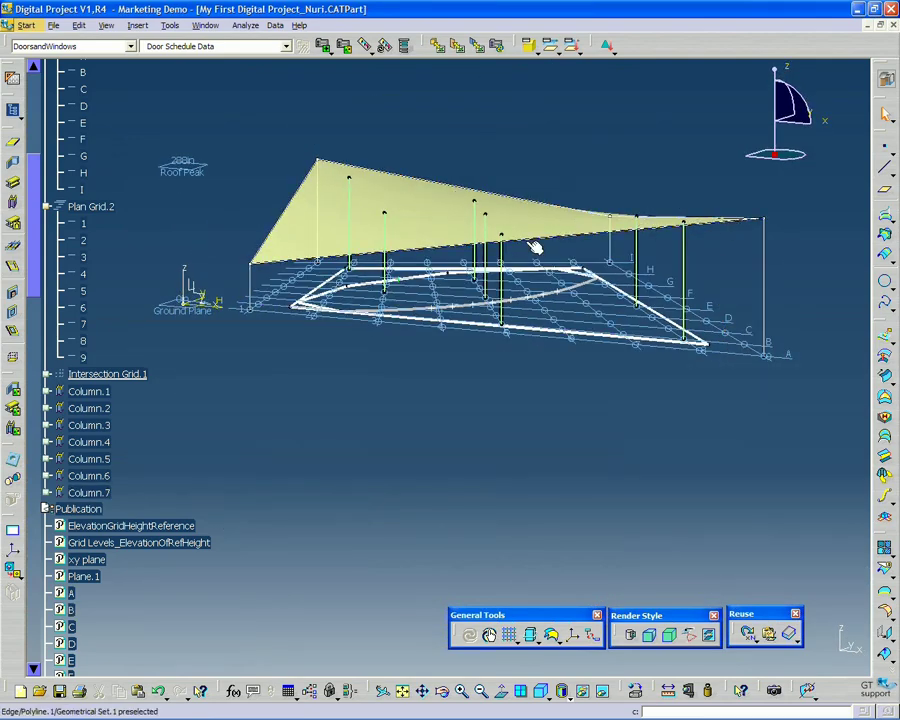
middle_drag(436, 340, 674, 176)
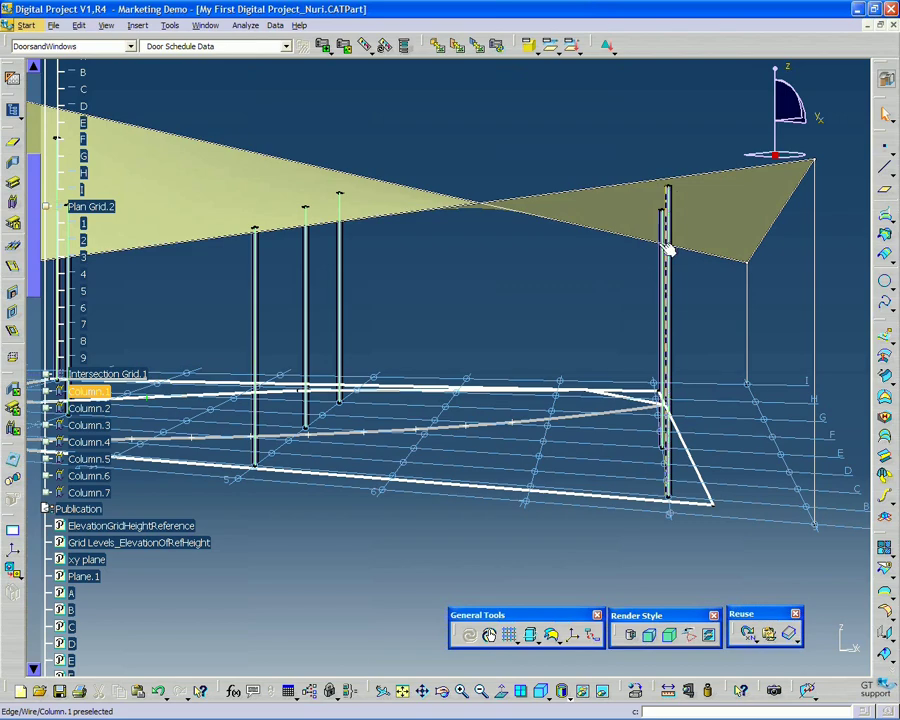
middle_drag(669, 247, 451, 398)
middle_drag(396, 400, 277, 419)
Collapse Plan Grid.2 and Plan Grid.1 in the specification tree and return to the start of the tree
scroll(76, 400, up, 3)
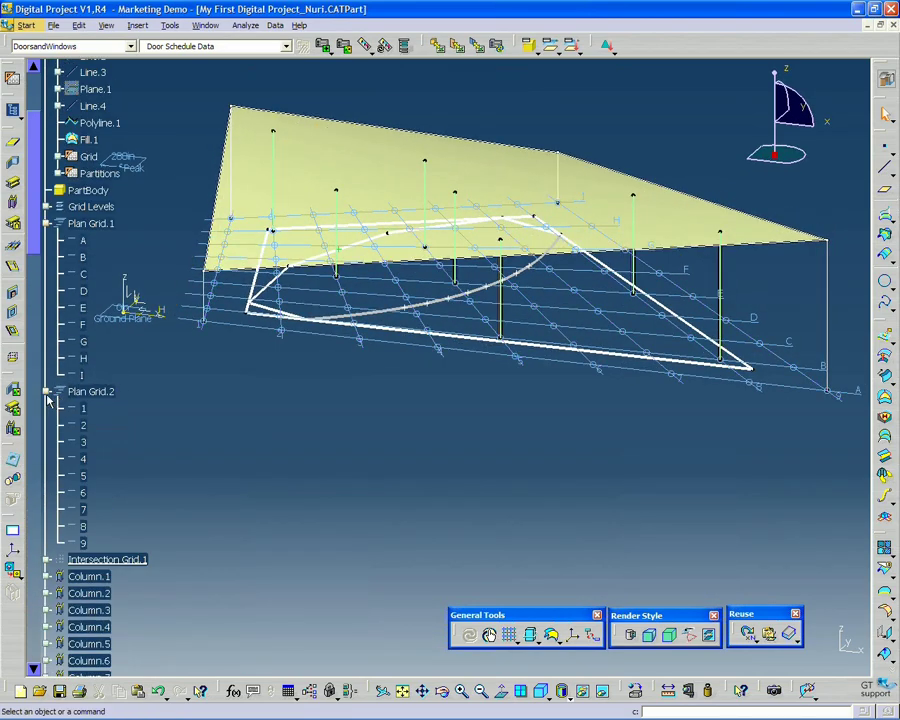
click(47, 392)
click(47, 222)
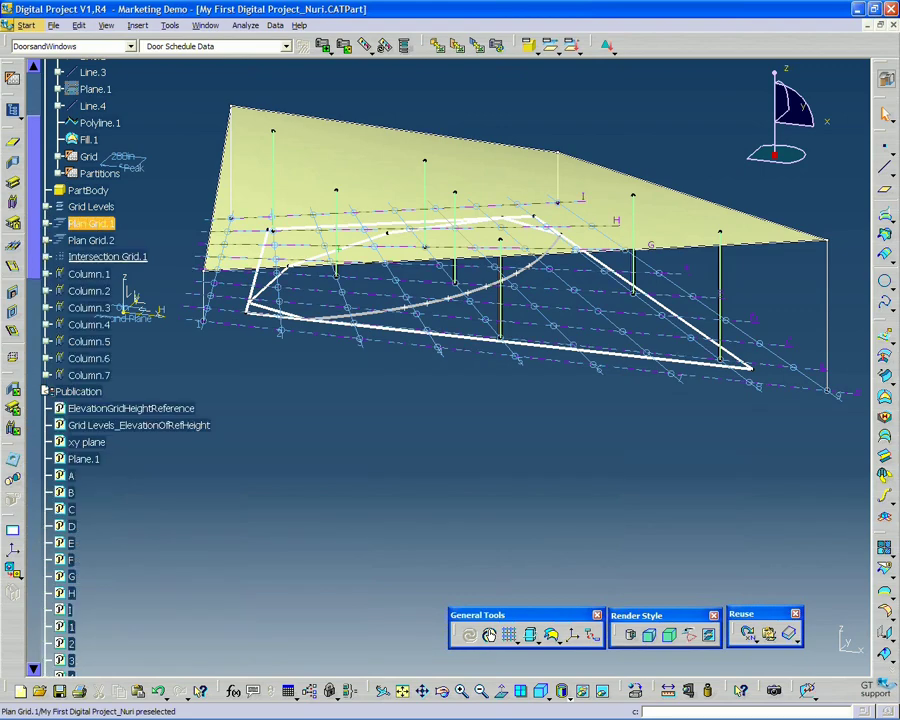
scroll(165, 287, up, 4)
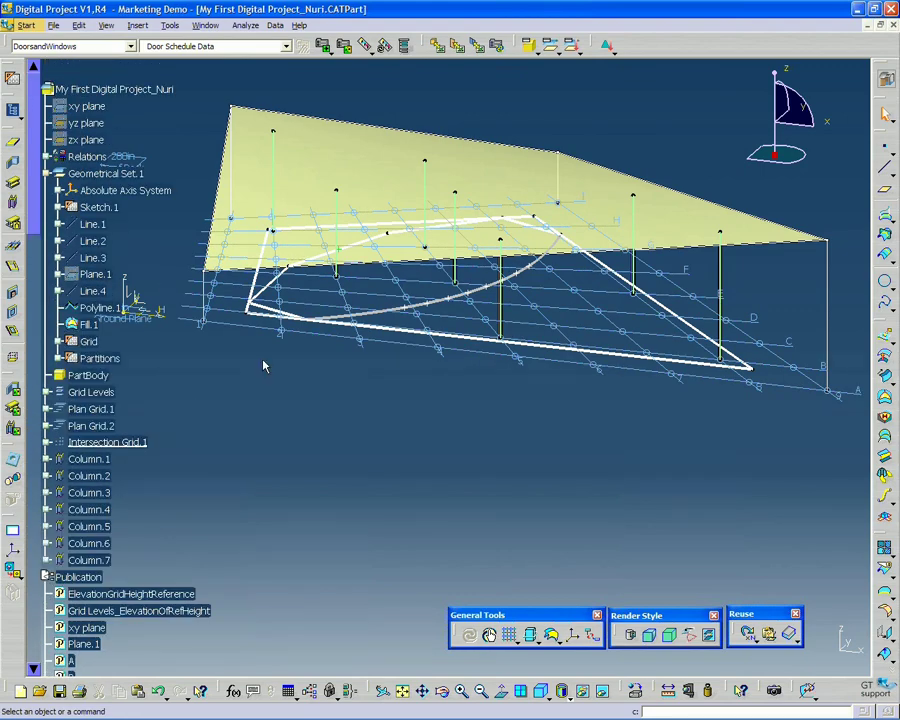
Select the Fill.1 roof surface and examine it with the columns beneath from raised and low side angles
middle_drag(508, 427, 309, 189)
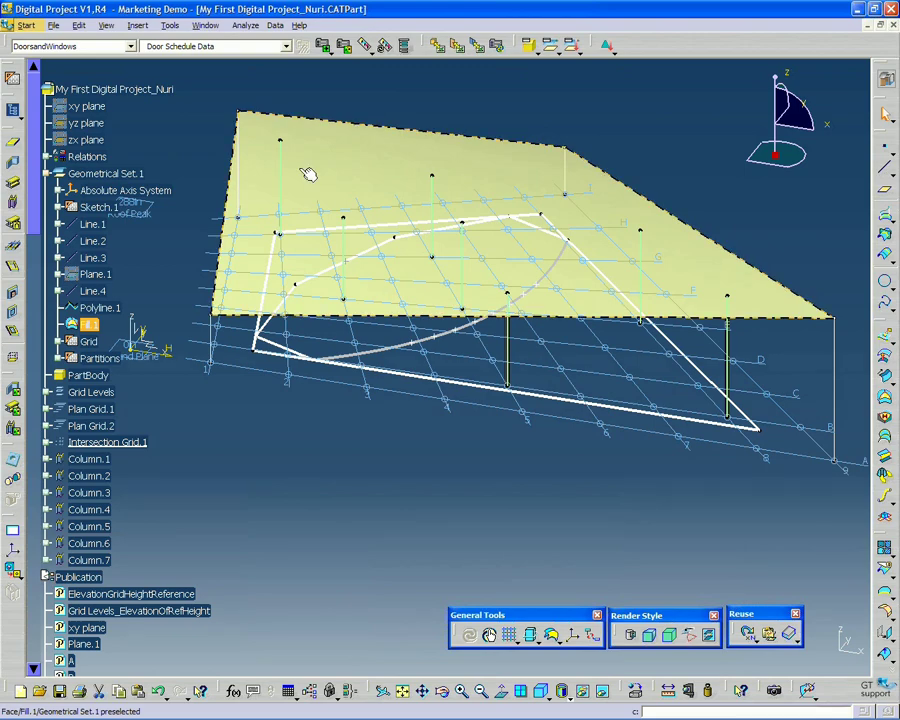
click(308, 174)
middle_drag(311, 451, 358, 299)
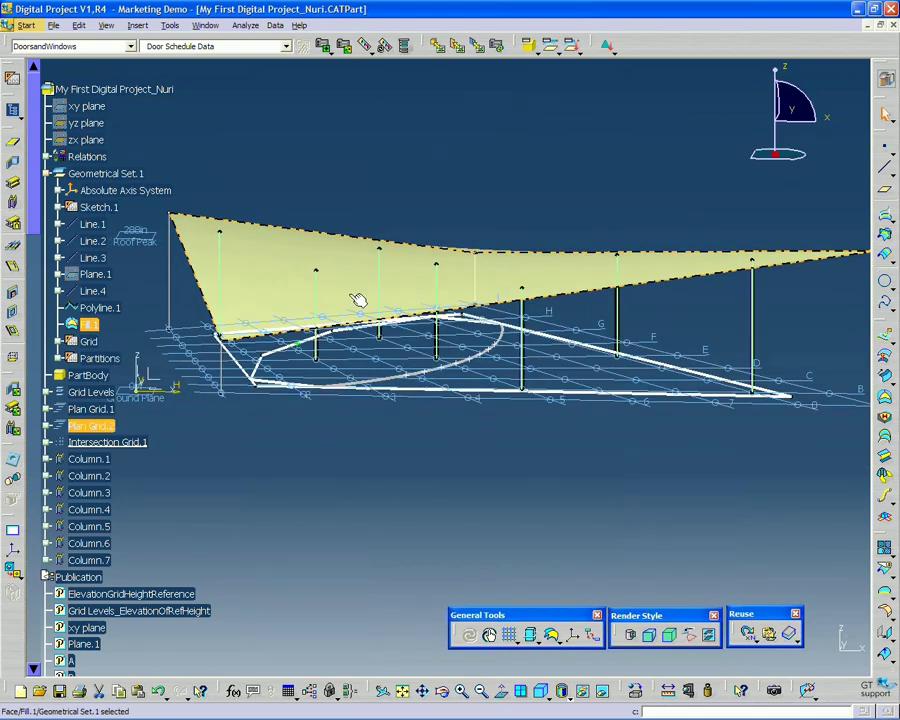
click(305, 272)
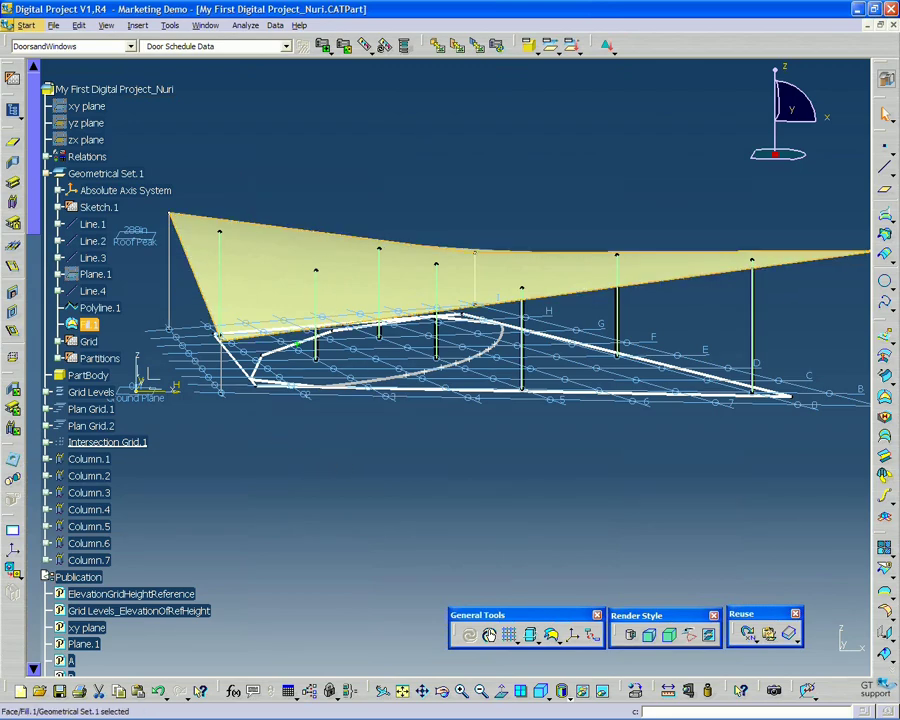